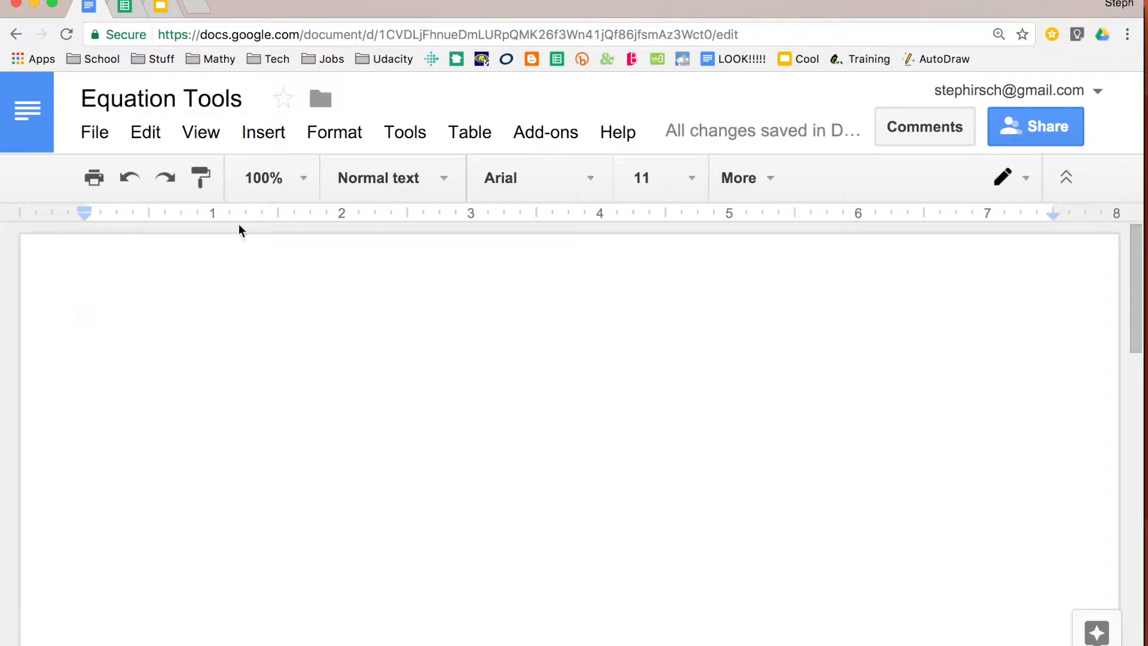
Insert an equation at the start of the document reading y = x + 2.
left_click(277, 140)
left_click(275, 263)
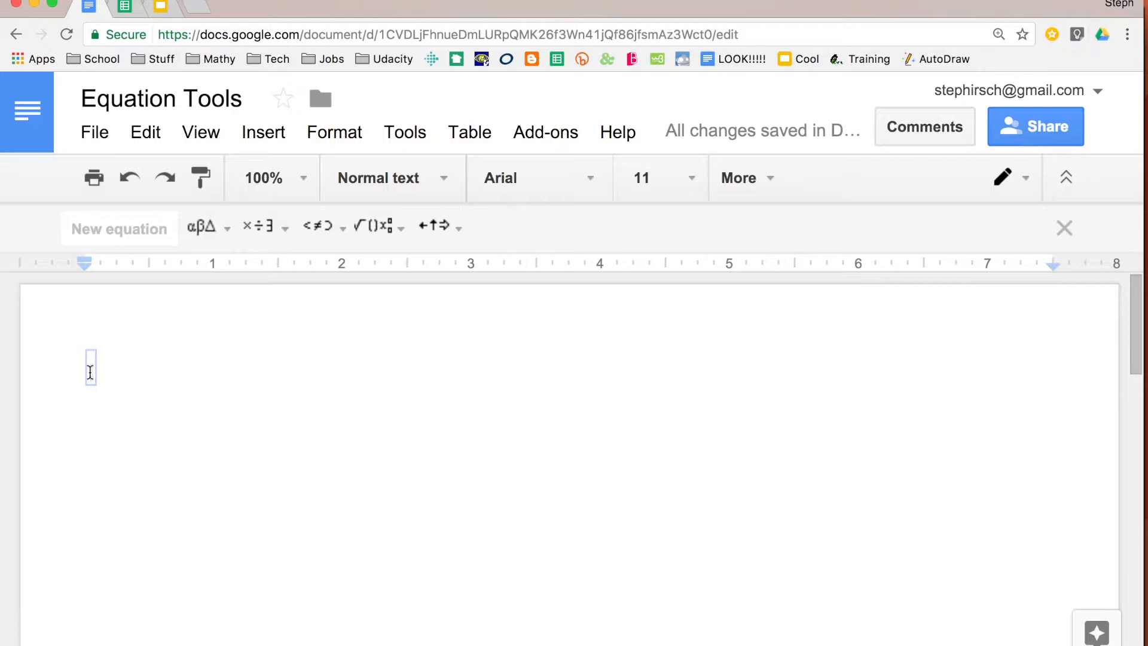
type("y ")
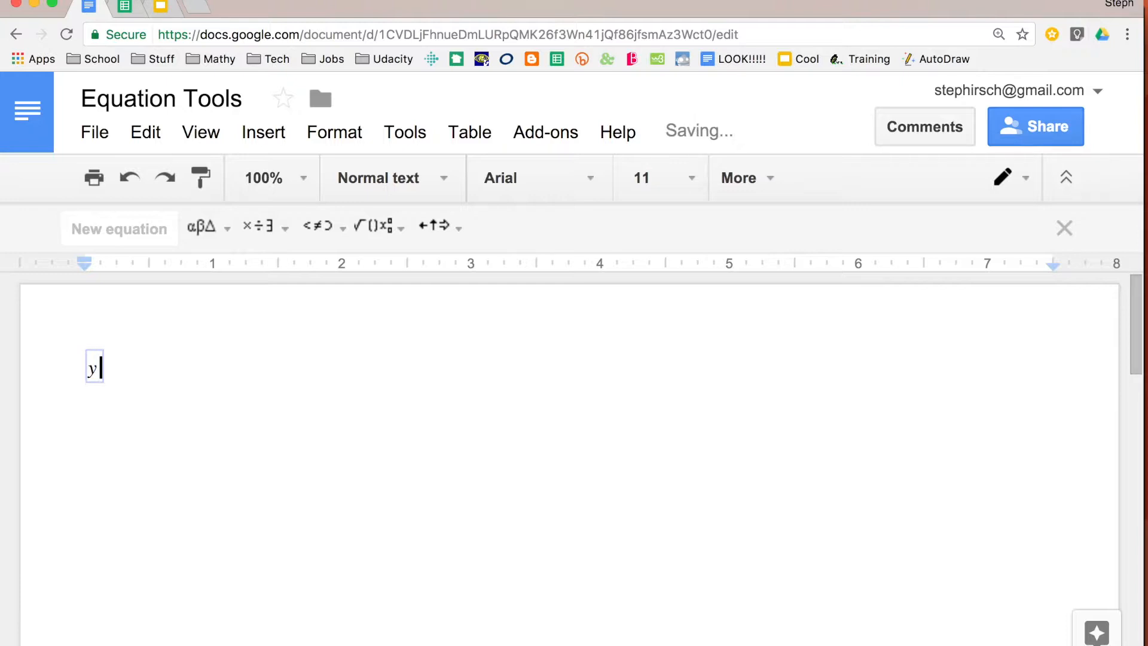
type("= x + 2")
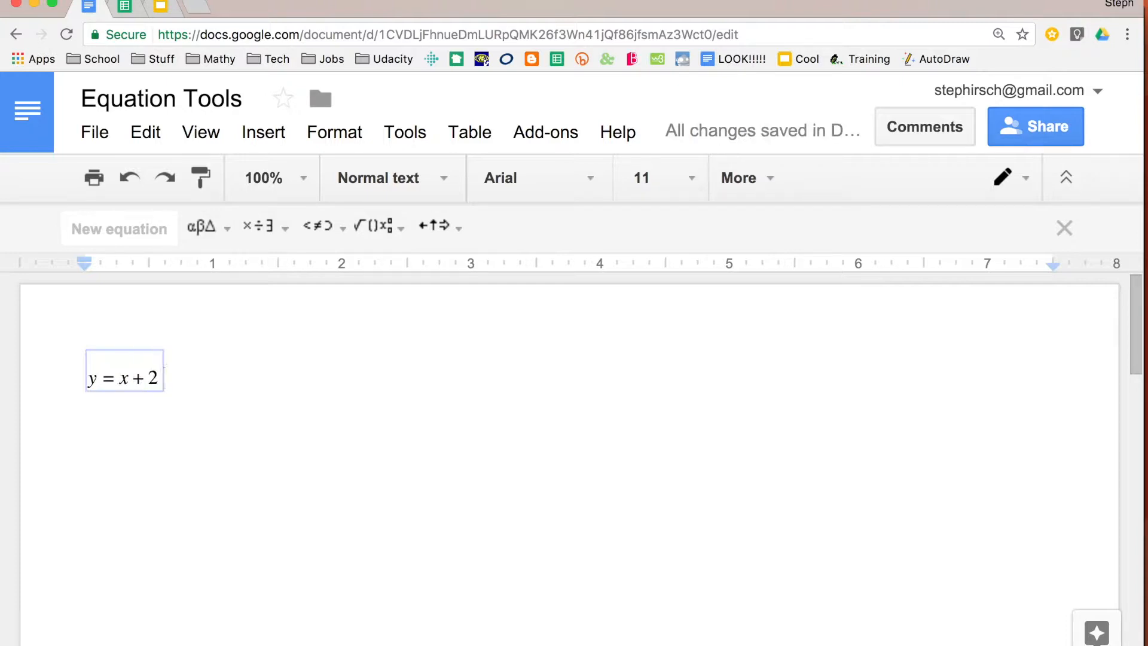
left_click(288, 384)
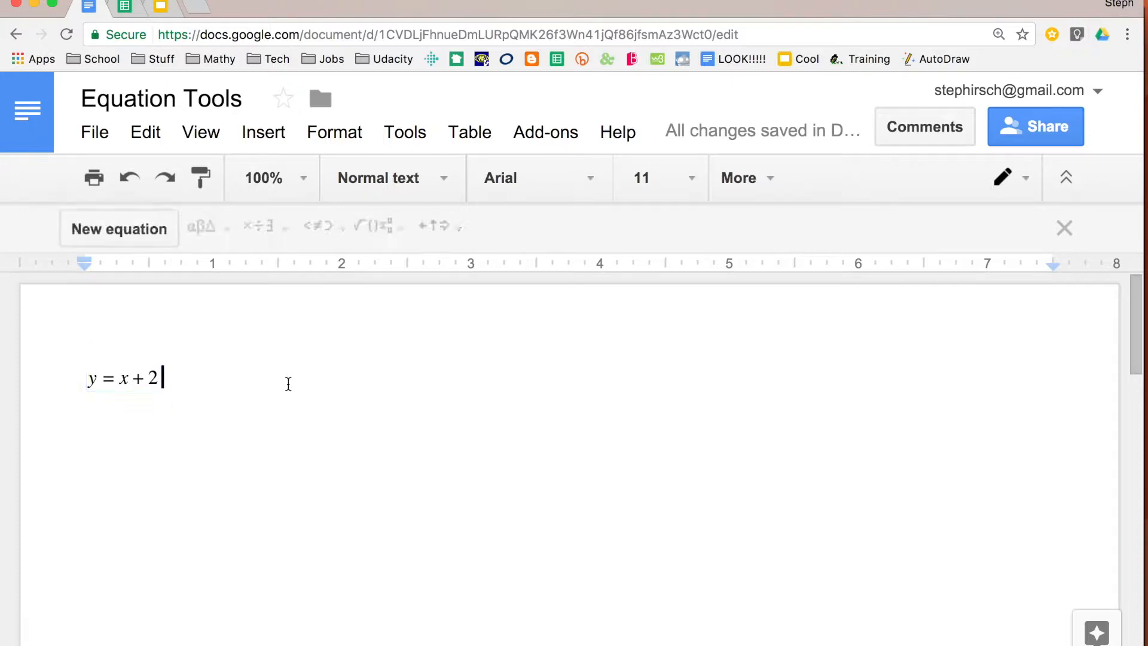
Add the plain text "normally" directly after the y = x + 2 equation, outside the equation box.
left_click(137, 377)
left_click(228, 390)
type("normally")
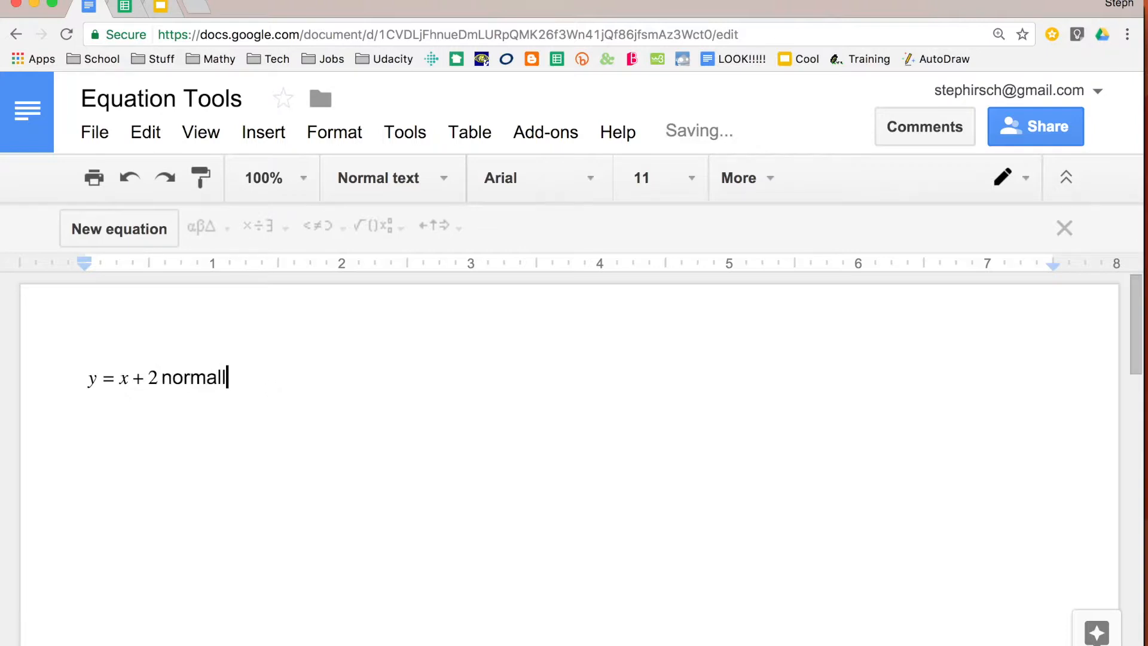
left_click(148, 378)
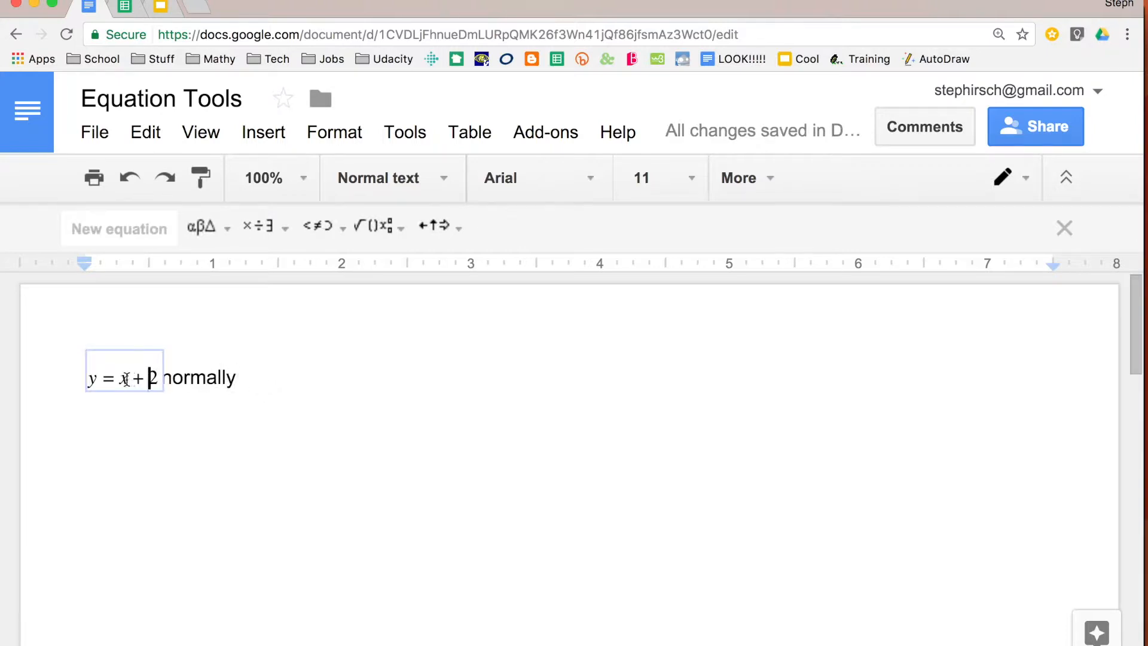
left_click(103, 378)
left_click(141, 379)
left_click(156, 379)
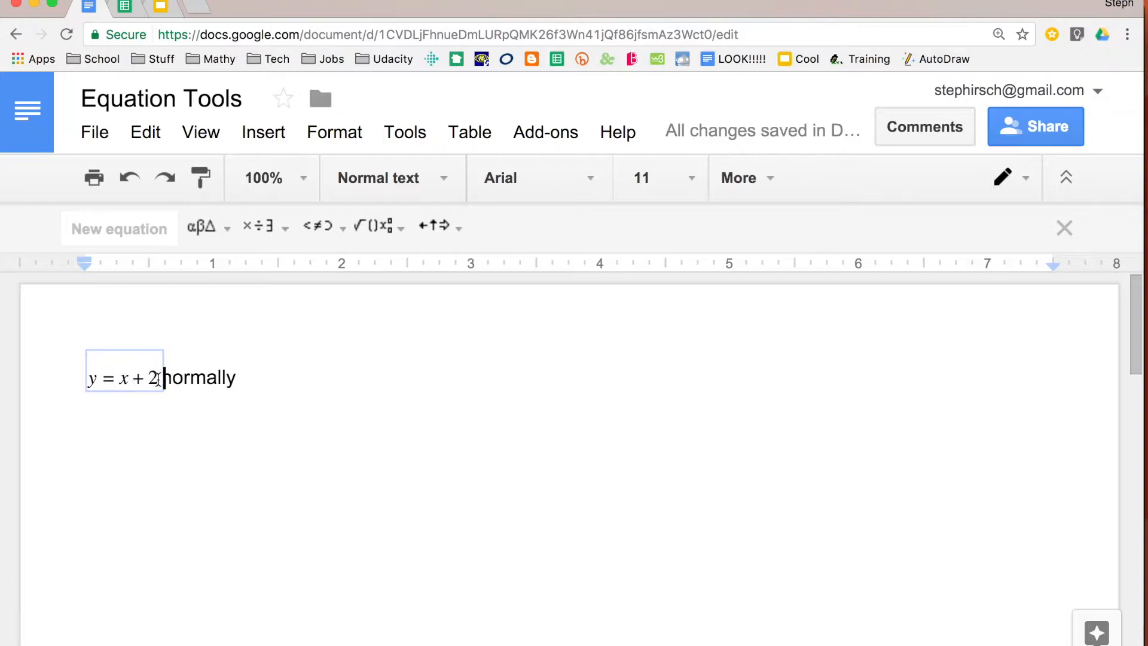
Begin a second equation on a new line below the first and enter 3 in it.
left_click(254, 380)
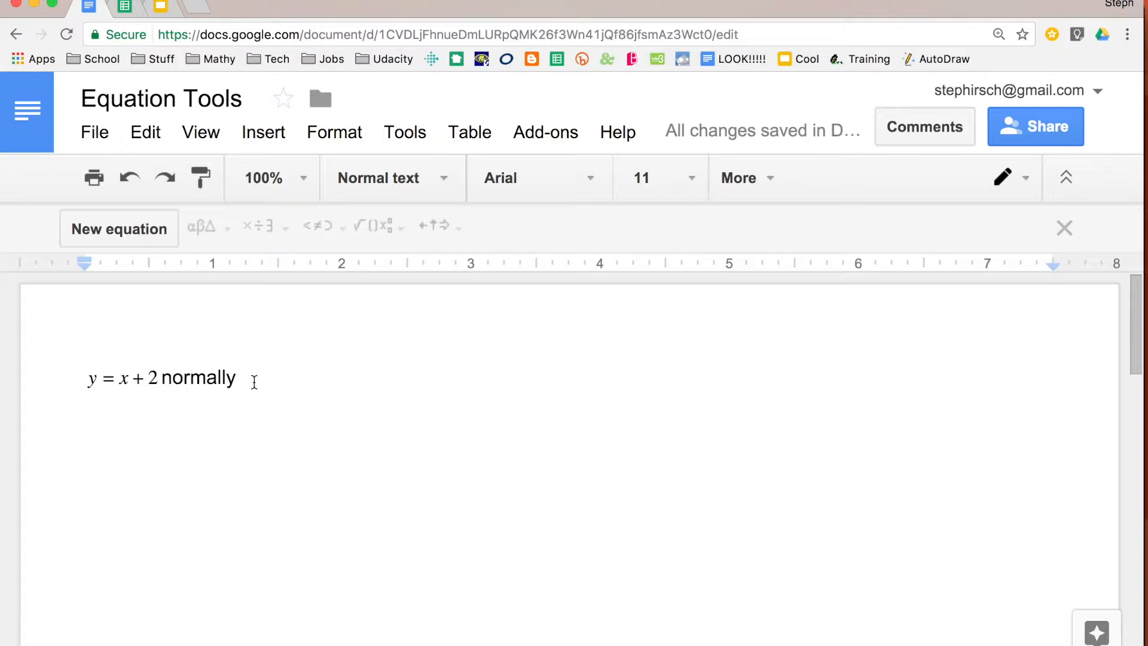
key("Return")
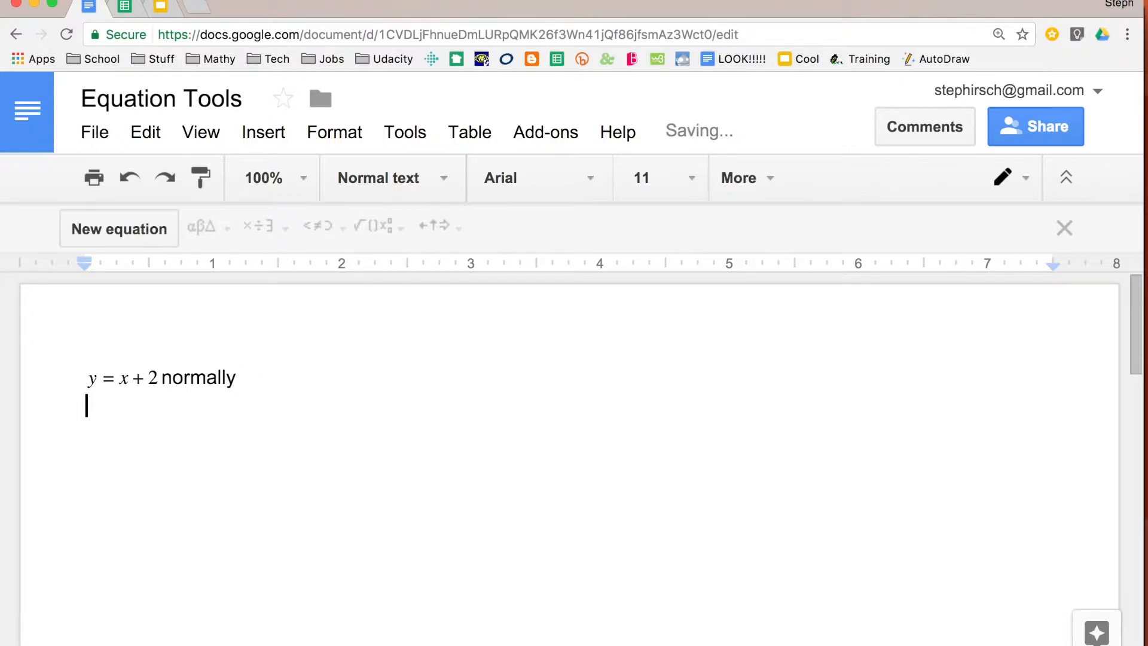
left_click(127, 235)
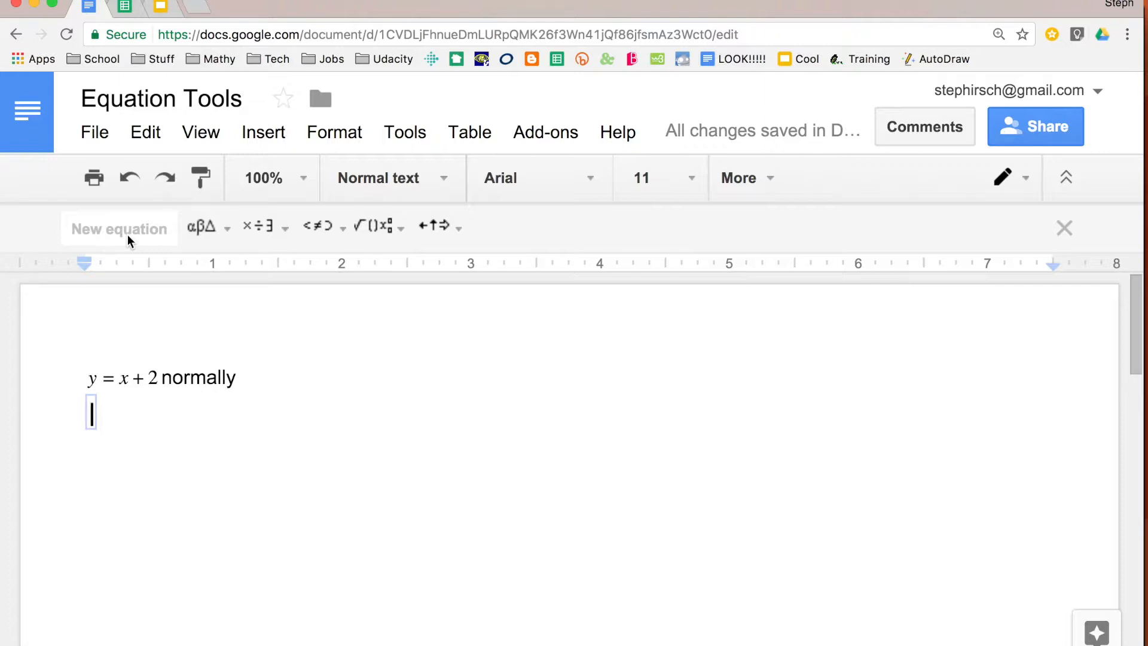
type("3")
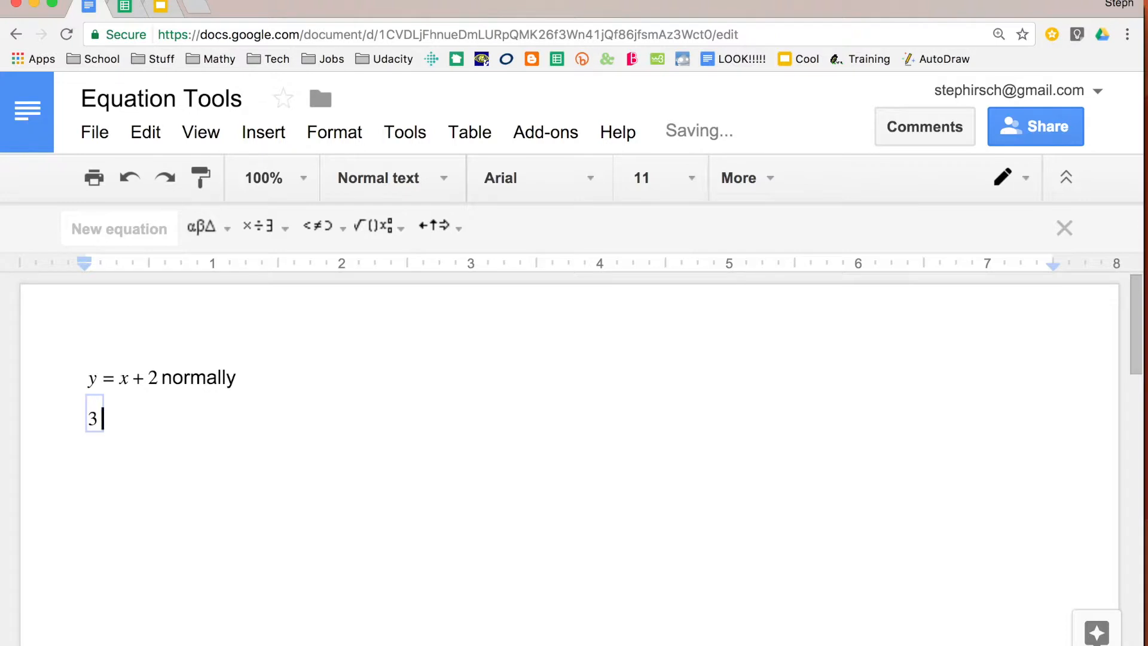
Append a × sign and a pair of parentheses containing x + 3 to the second equation.
left_click(268, 229)
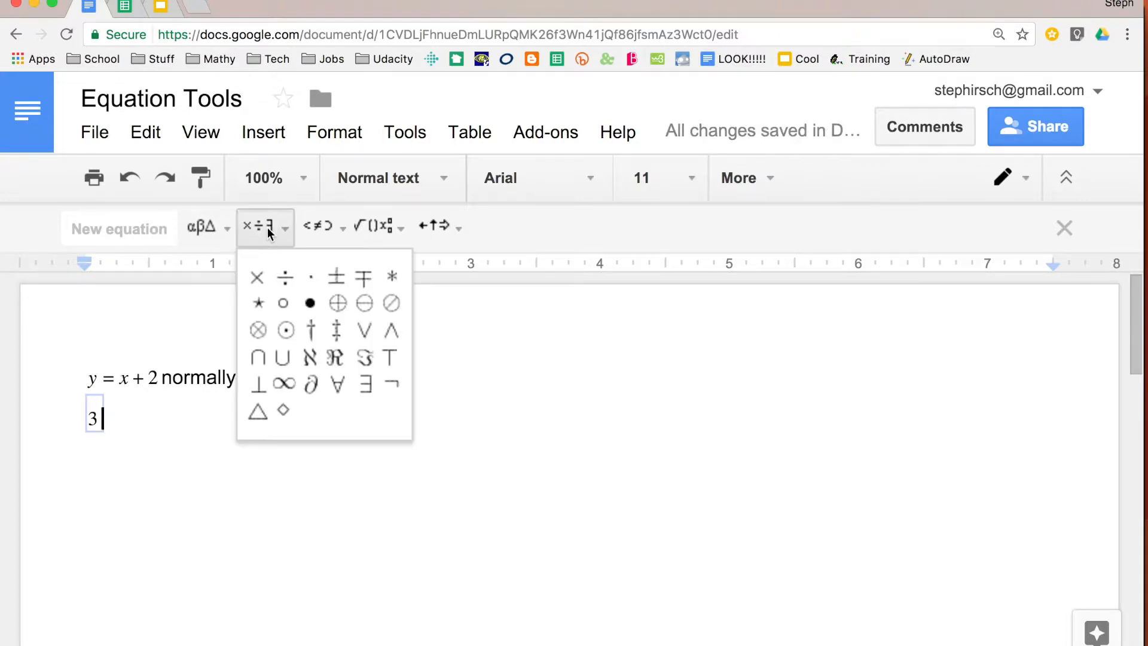
left_click(256, 277)
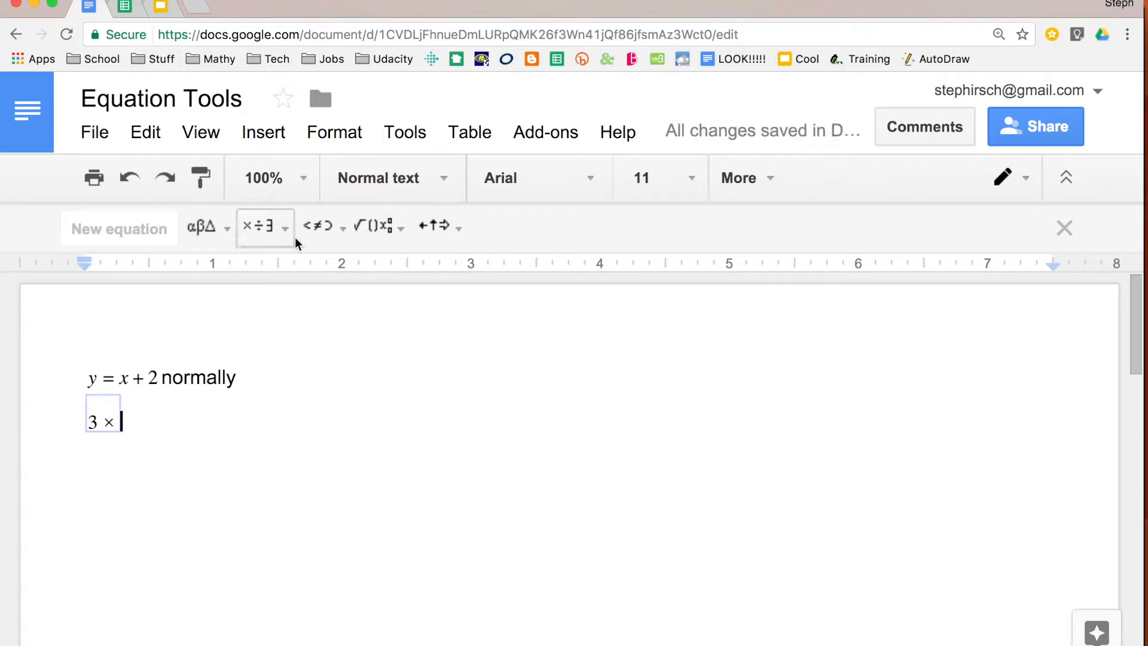
left_click(367, 231)
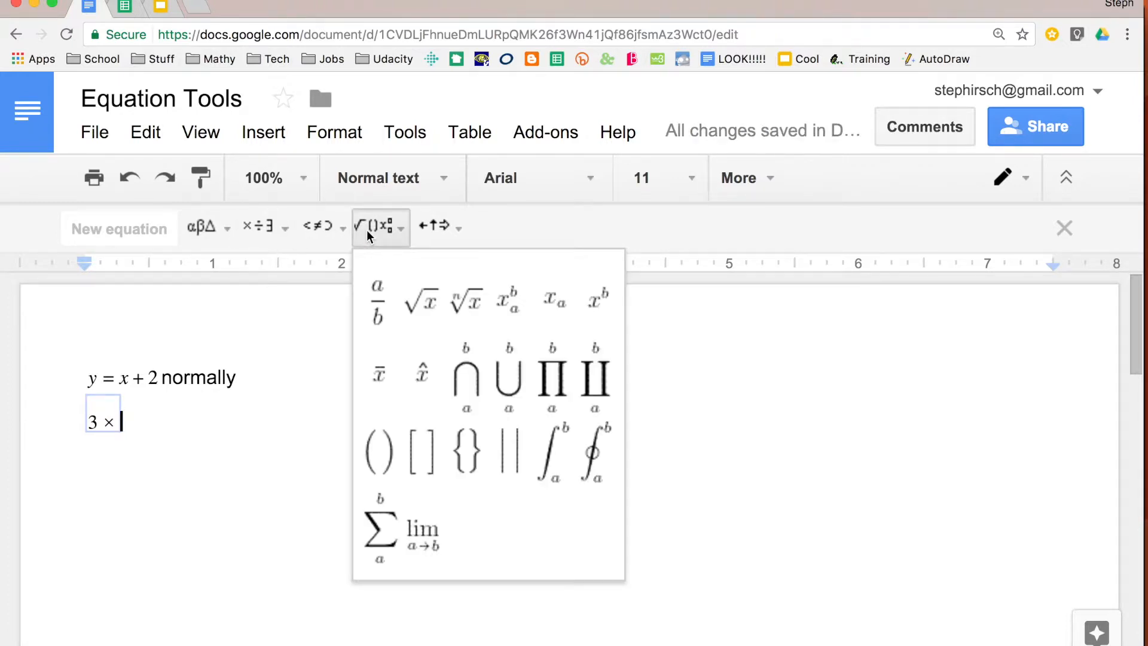
left_click(372, 424)
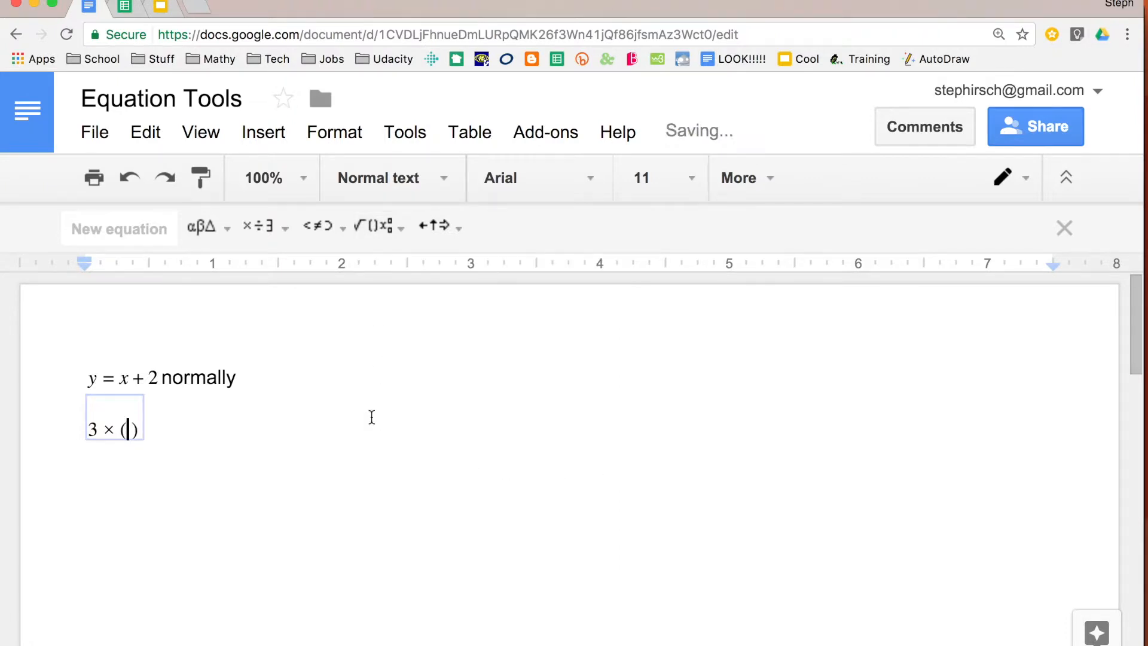
type("x + 3")
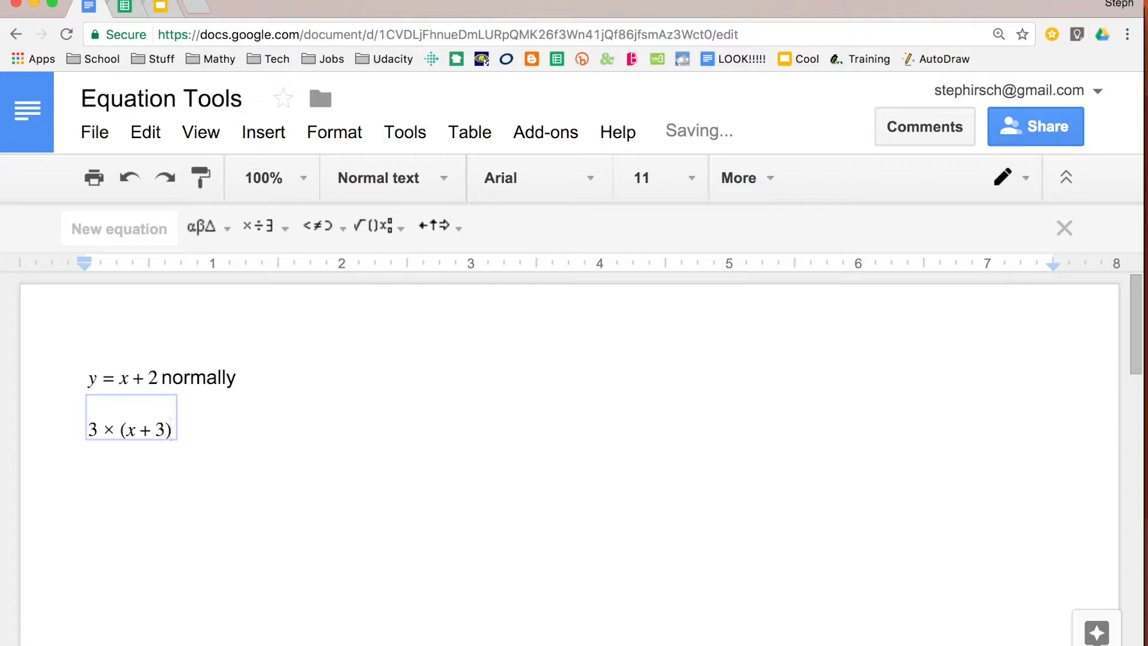
key("Right")
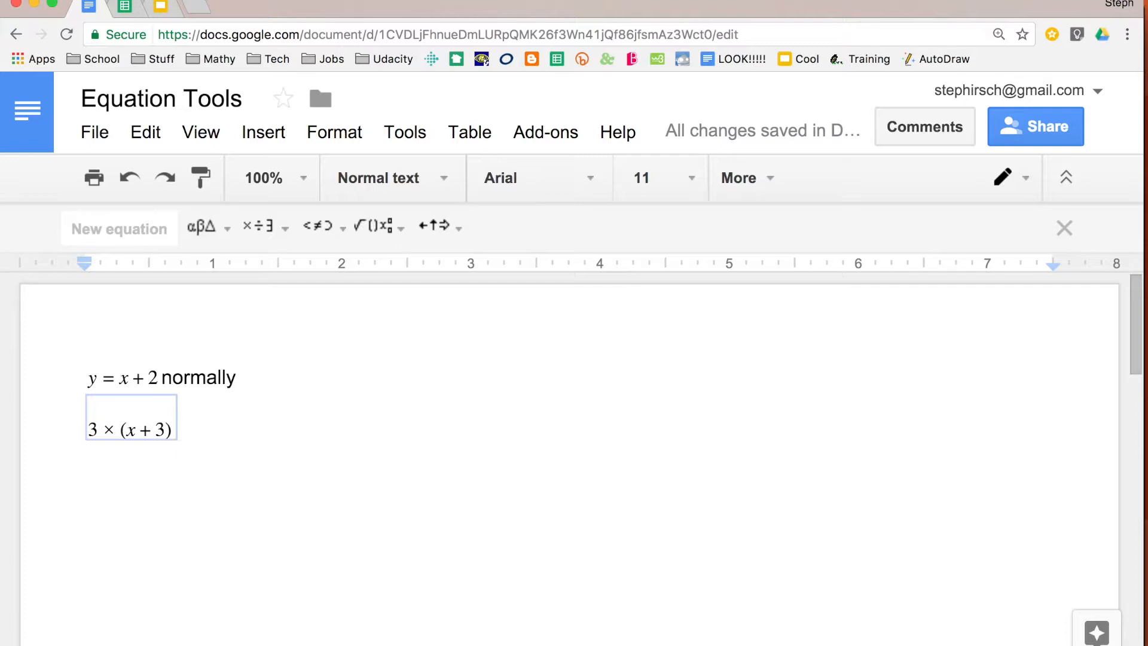
Delete the × sign and the parenthesized x + 3 from the second equation, keeping the 3.
key("BackSpace")
key("BackSpace")
key("BackSpace")
key("BackSpace")
key("BackSpace")
key("BackSpace")
key("BackSpace")
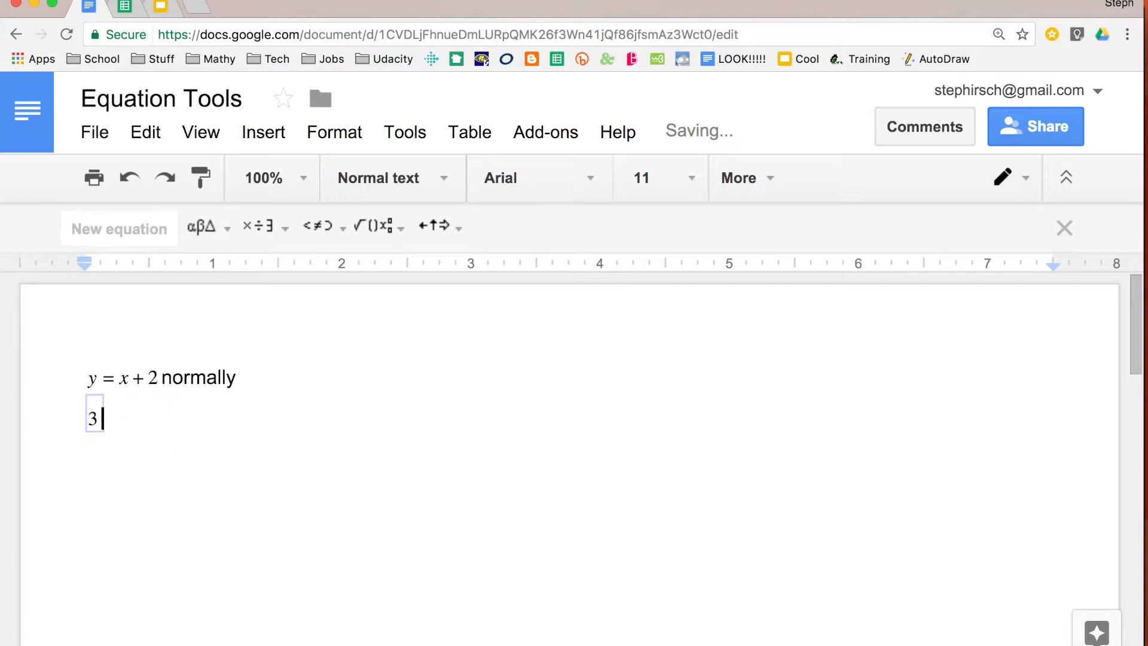
Add a multiplication dot after the 3 in the second equation using the \cdot command.
type("3")
type(" \\")
type("cdo")
type("t")
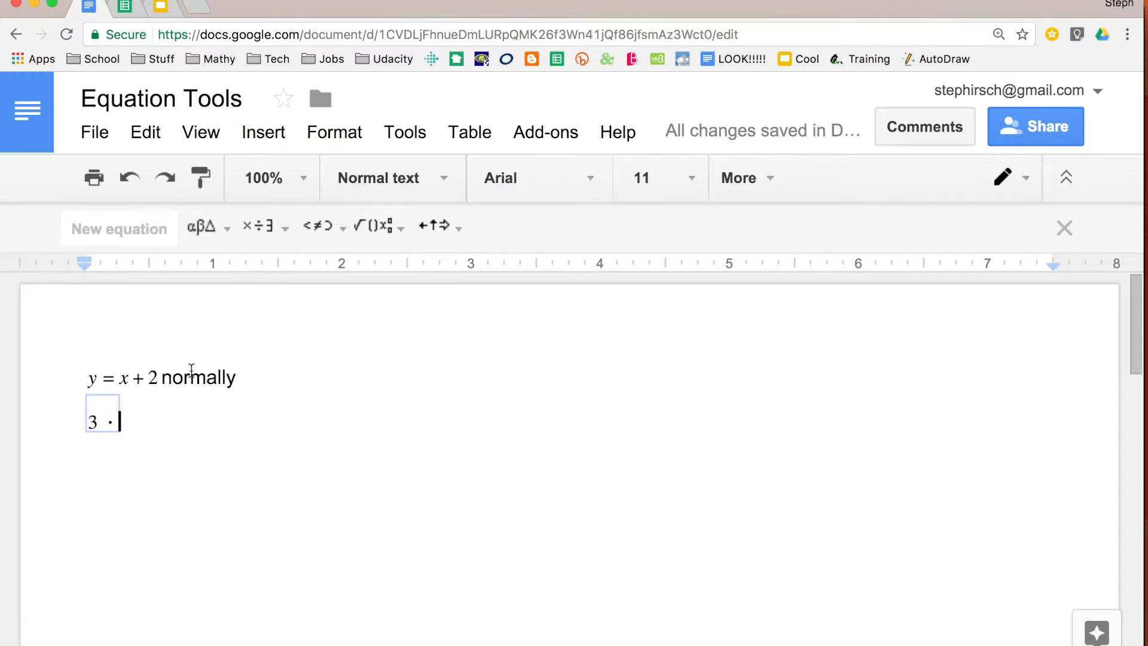
Try a summation symbol after the dot using the \sum command, and remove it again.
type("\\")
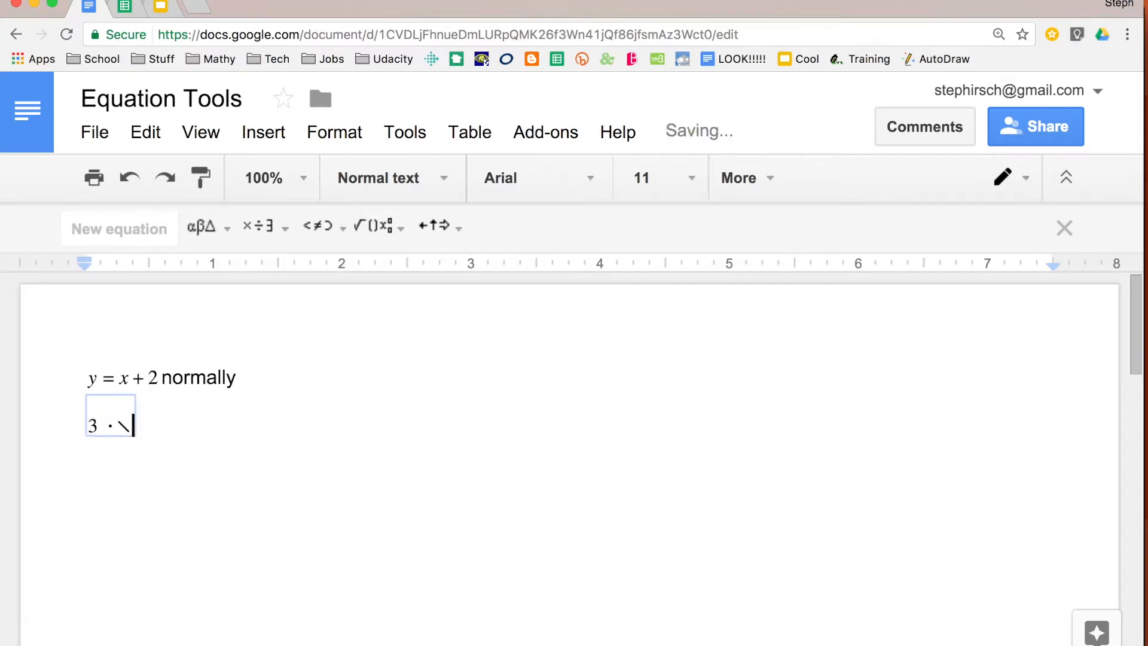
type("sum")
key("space")
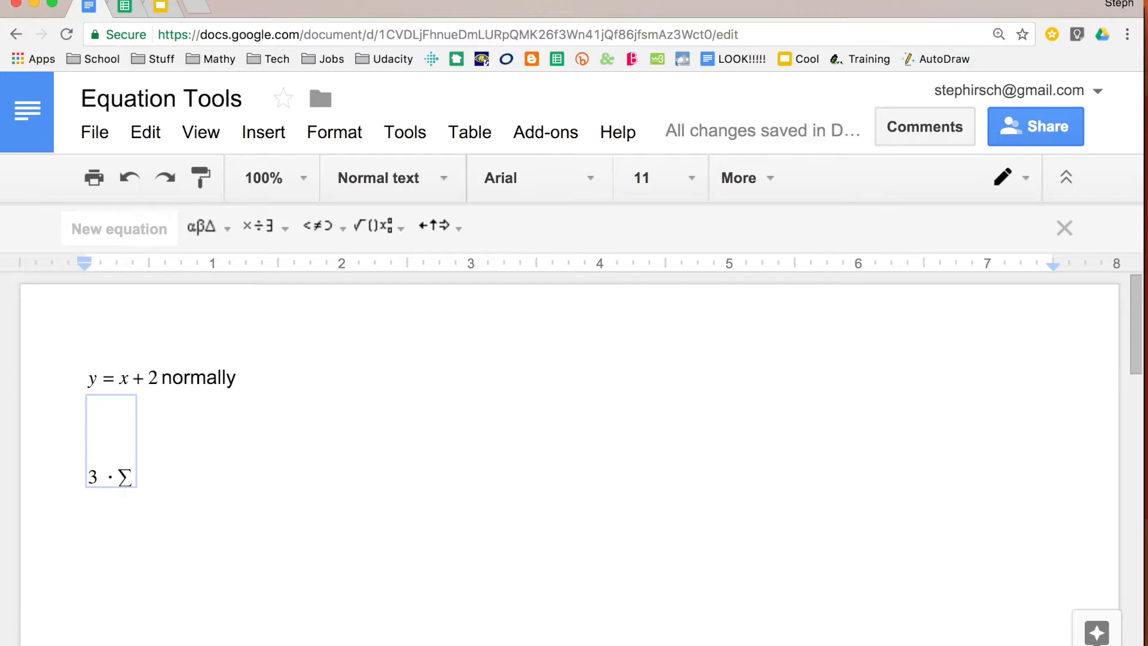
key("BackSpace")
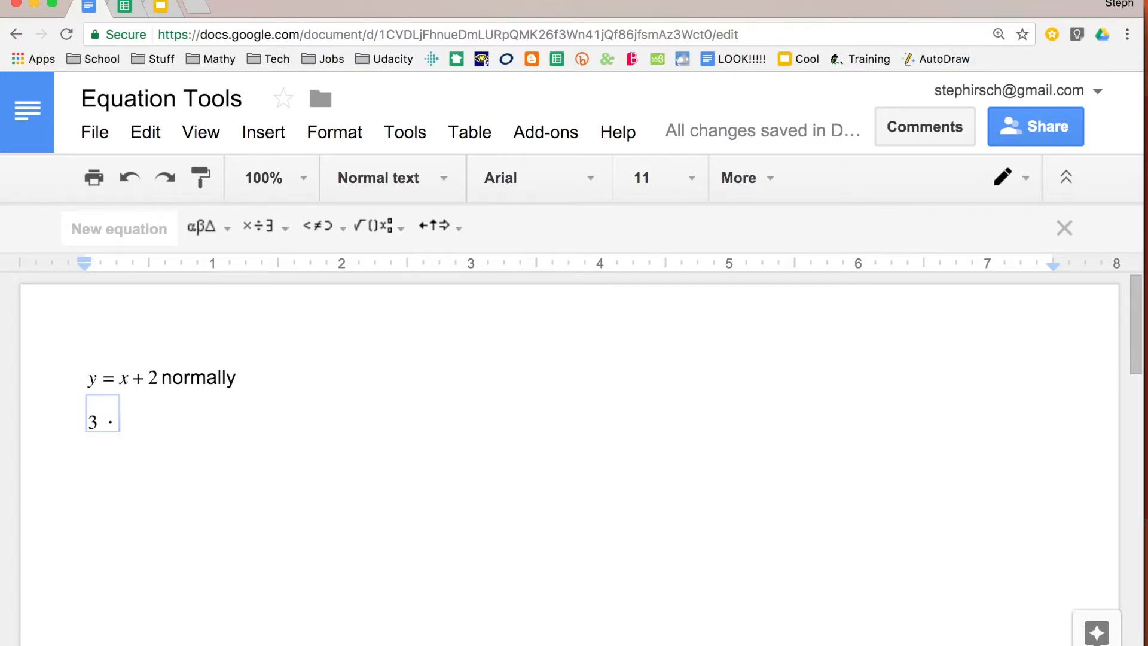
Continue the second equation with x squared plus y raised to the power x+1.
type("x")
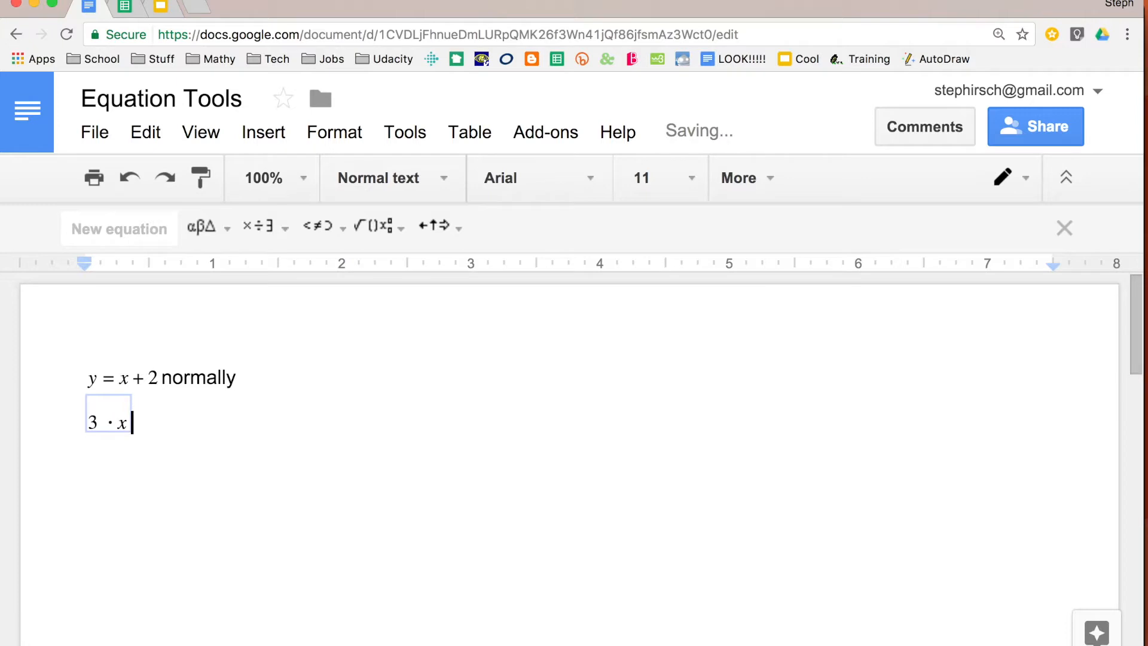
type("^")
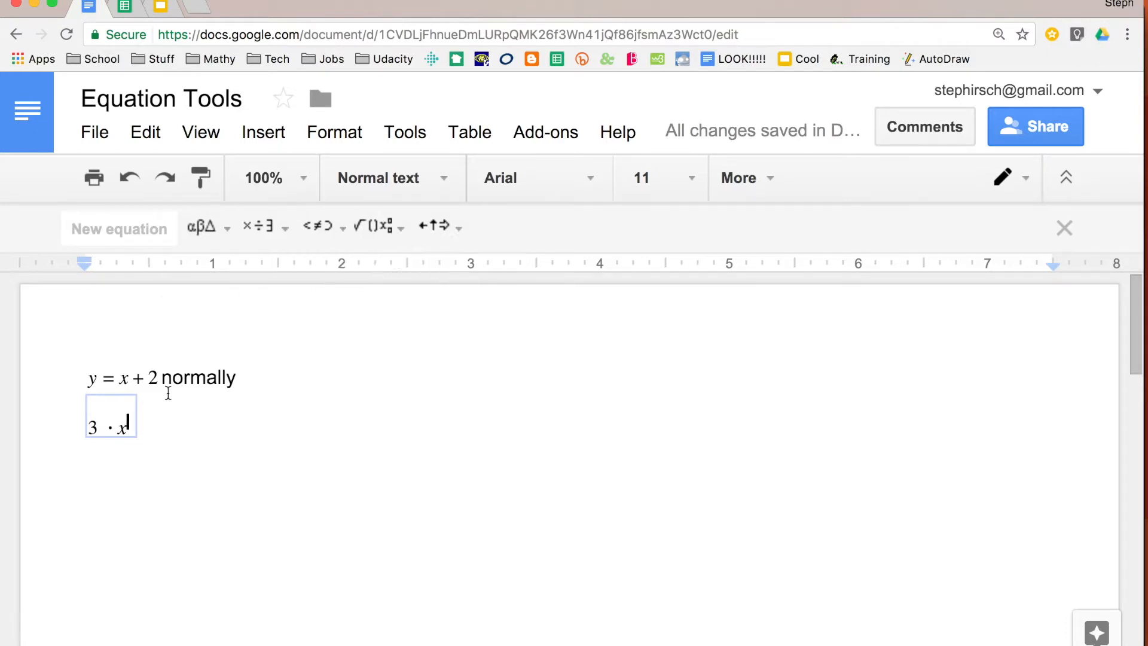
type("^2")
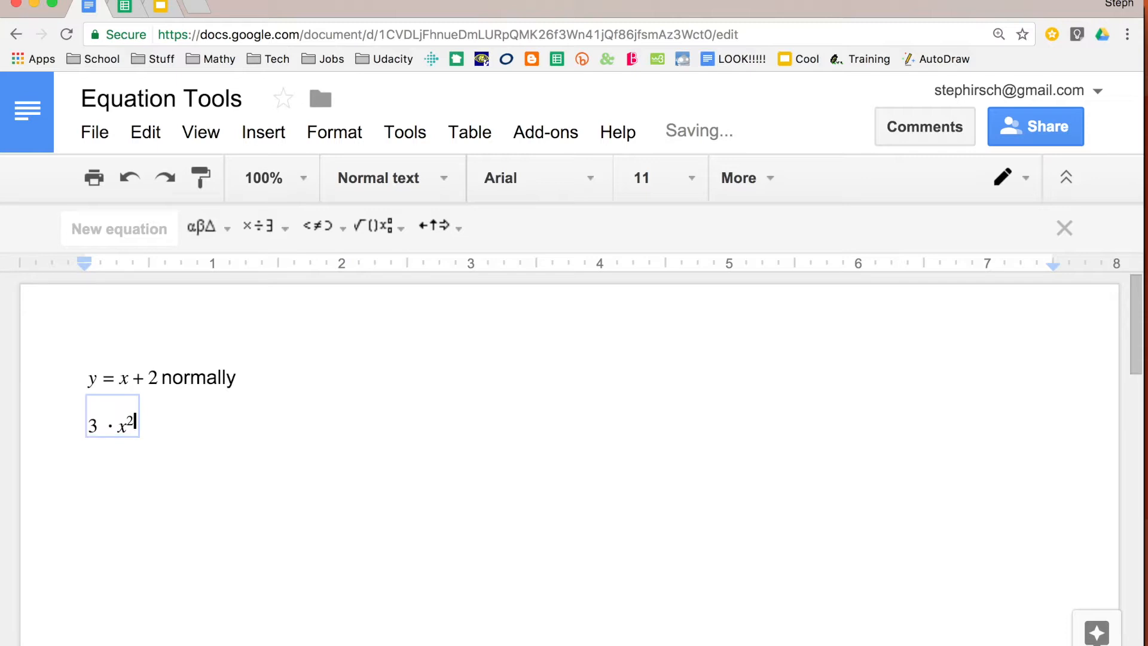
key("Right")
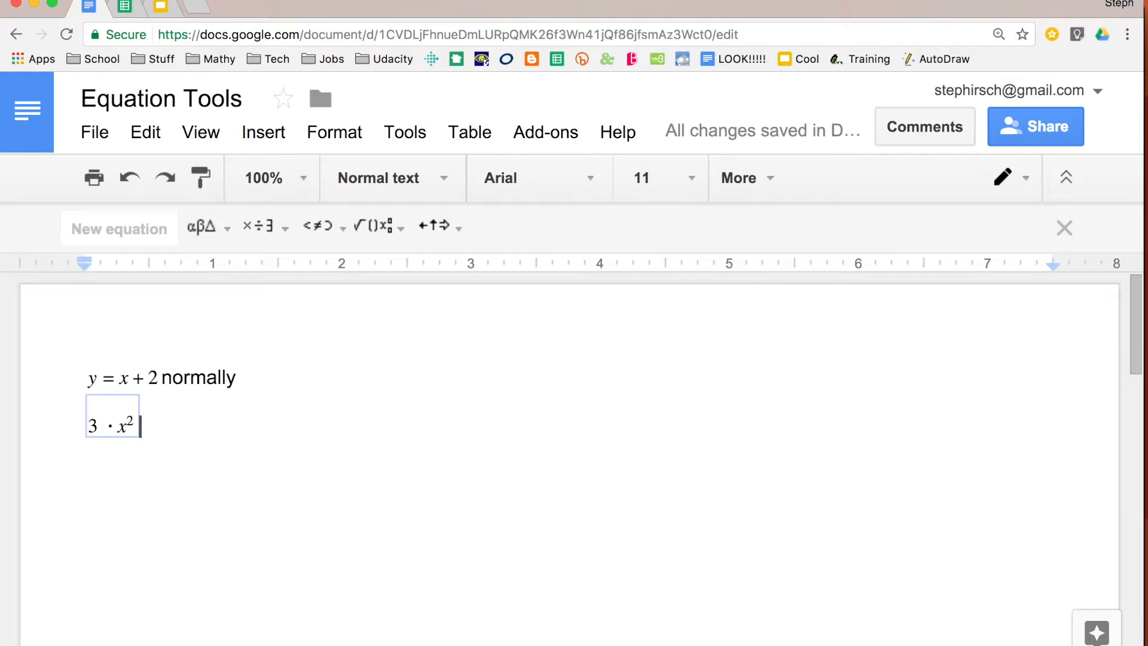
type("+ y")
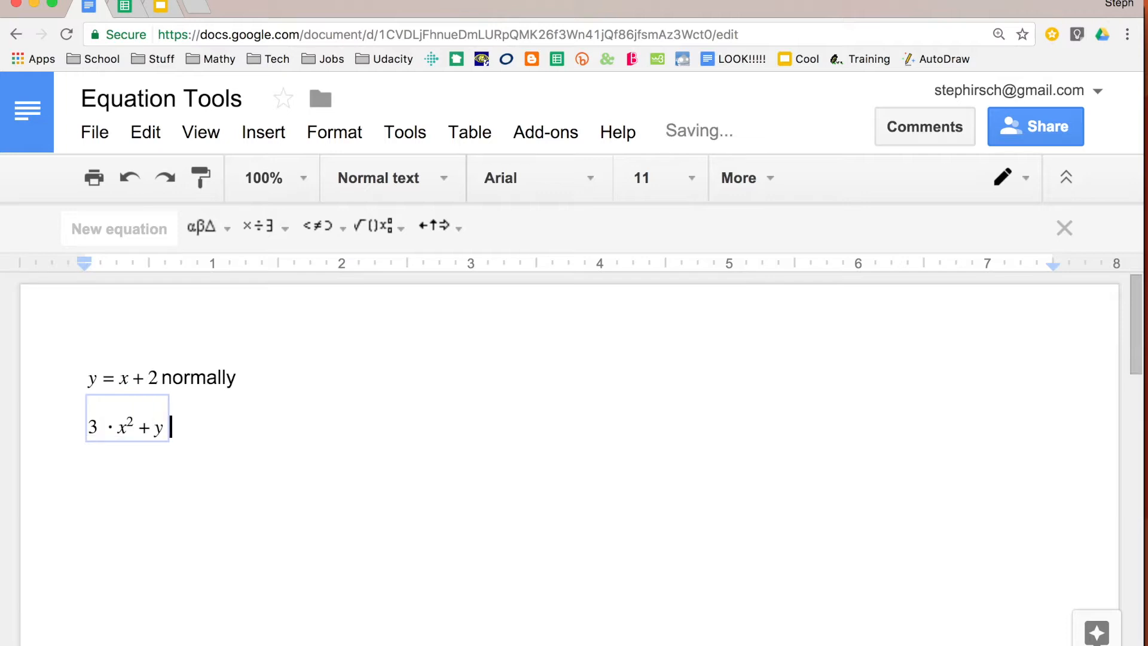
type("^x+1")
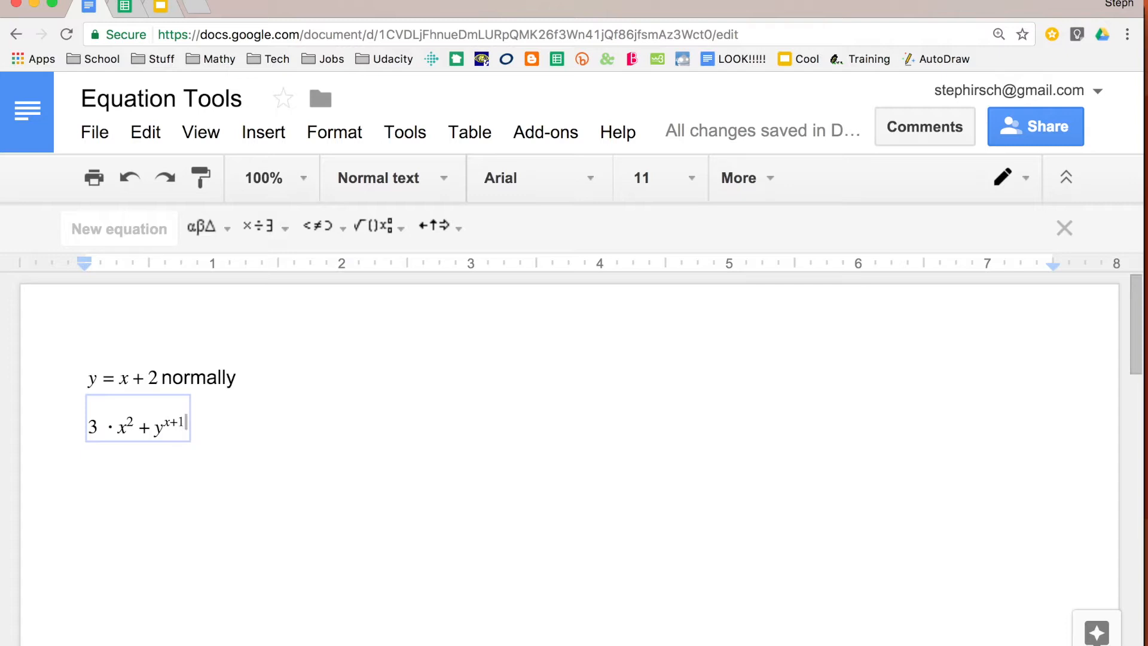
Append z with subscript 1 and a greater-than-or-equal sign (\geq) to the second equation, outside the exponent.
key("Right")
type("z_1")
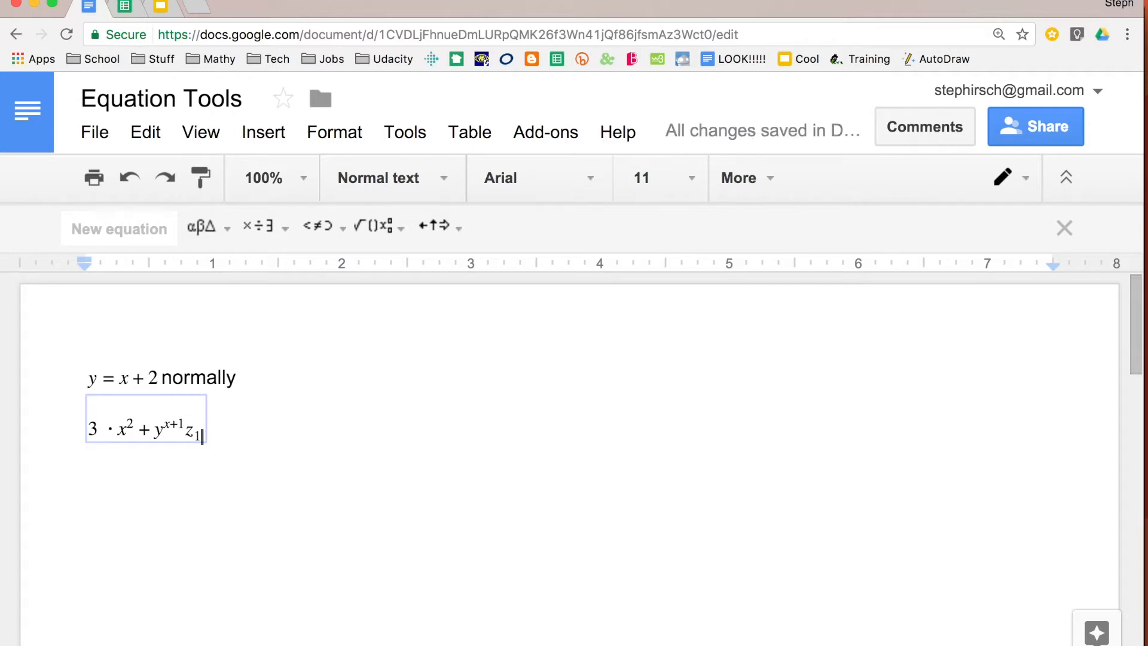
key("Right")
type("\\geq")
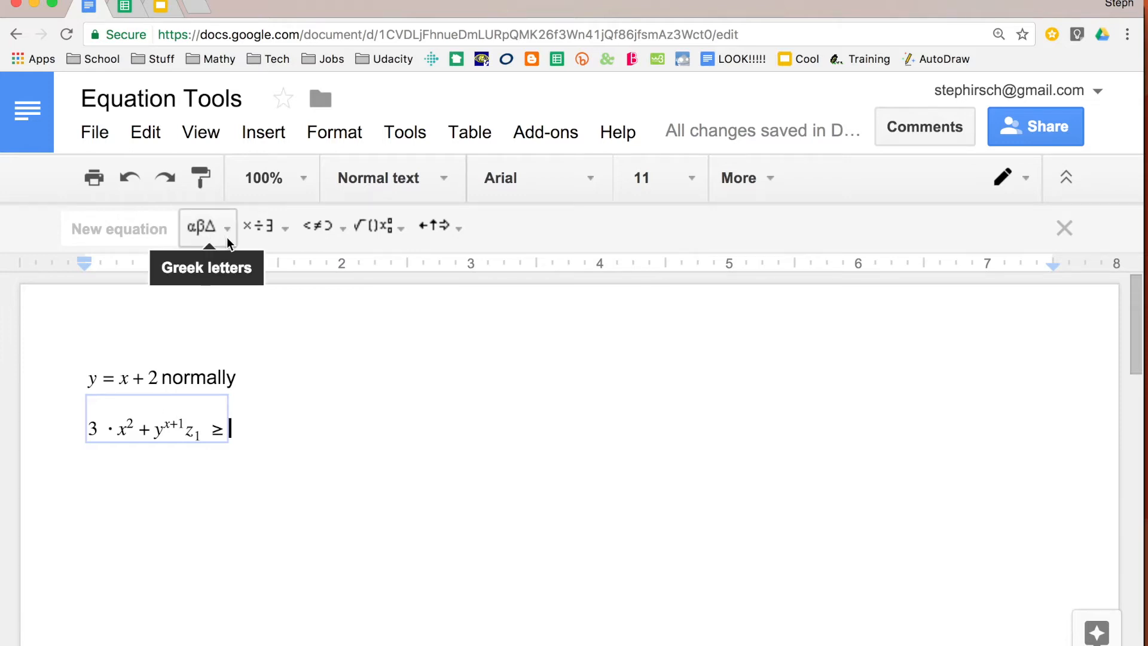
left_click(261, 379)
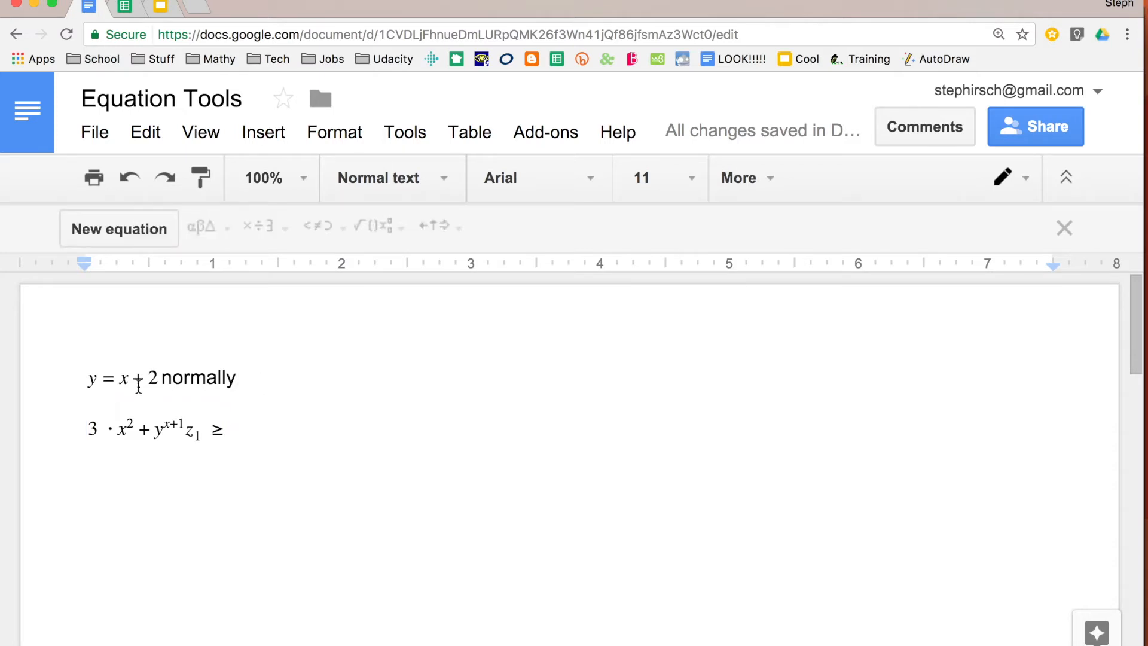
left_click(120, 378)
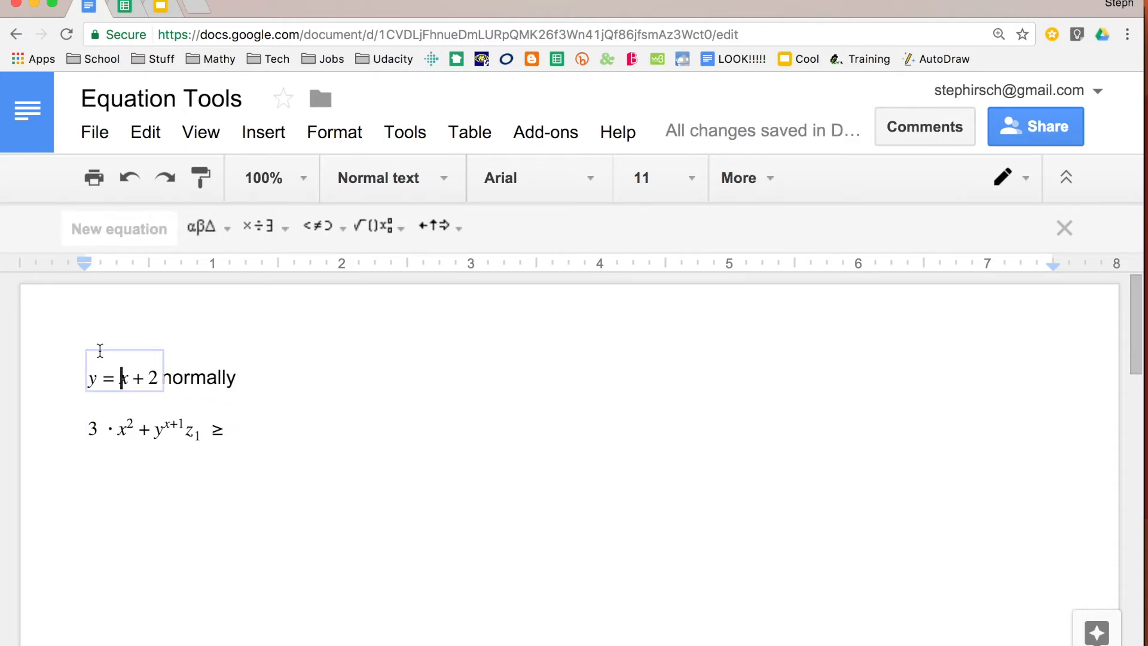
left_click_drag(90, 378, 159, 376)
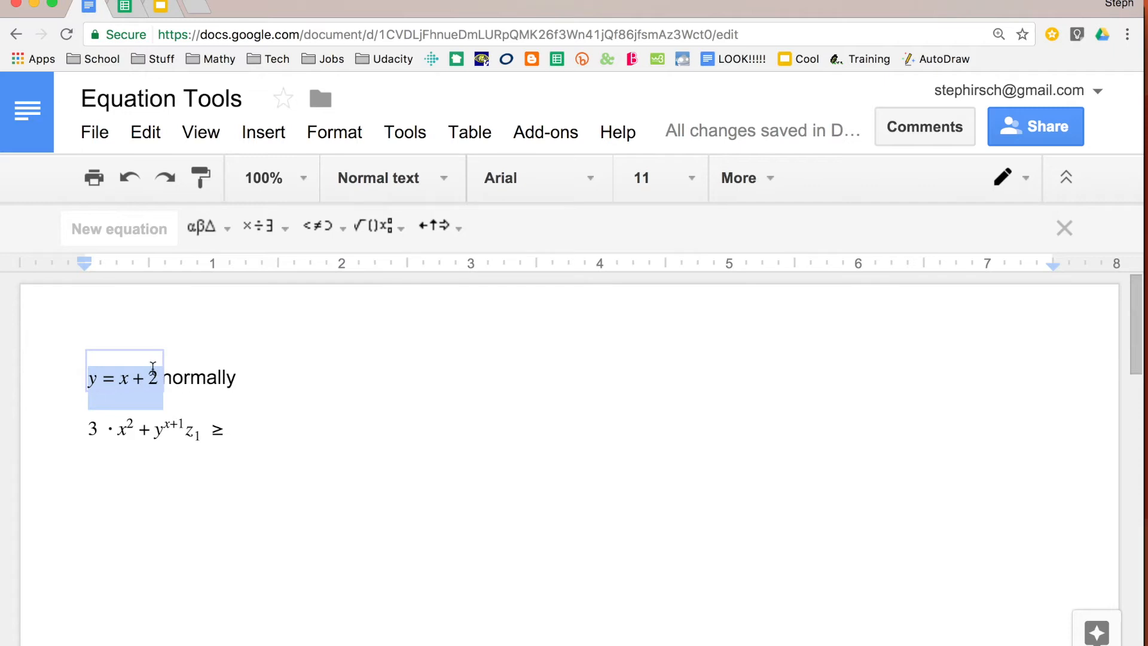
left_click(153, 376)
Insert a space between the y = x + 2 equation and the word "normally".
left_click(178, 378)
key("Left")
key("Left")
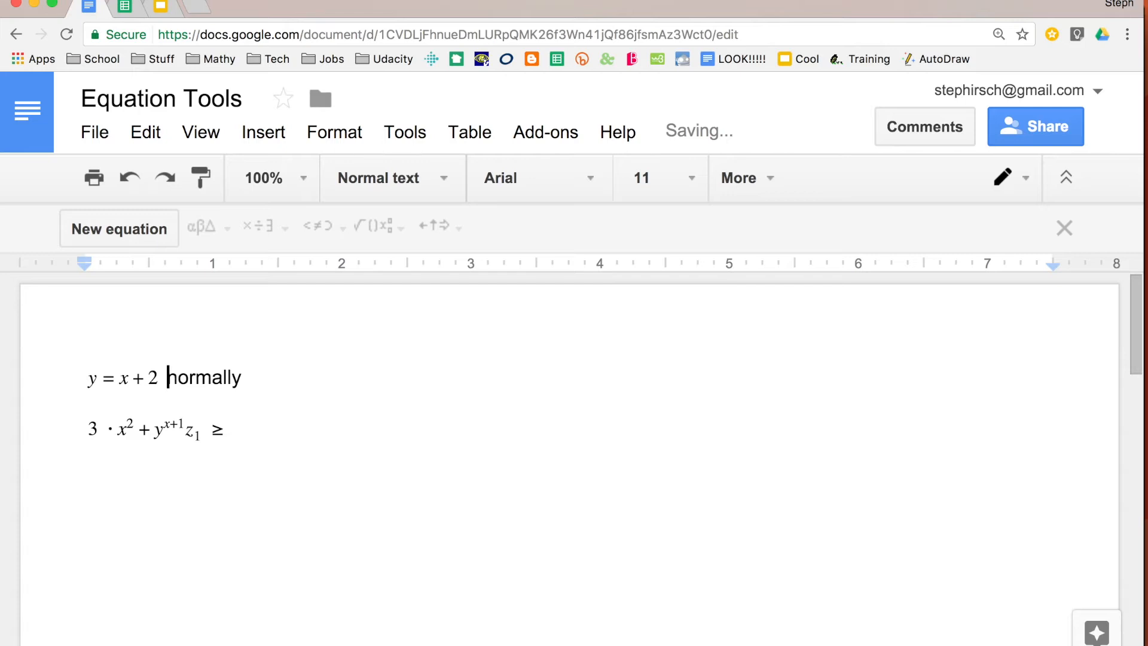
left_click(267, 375)
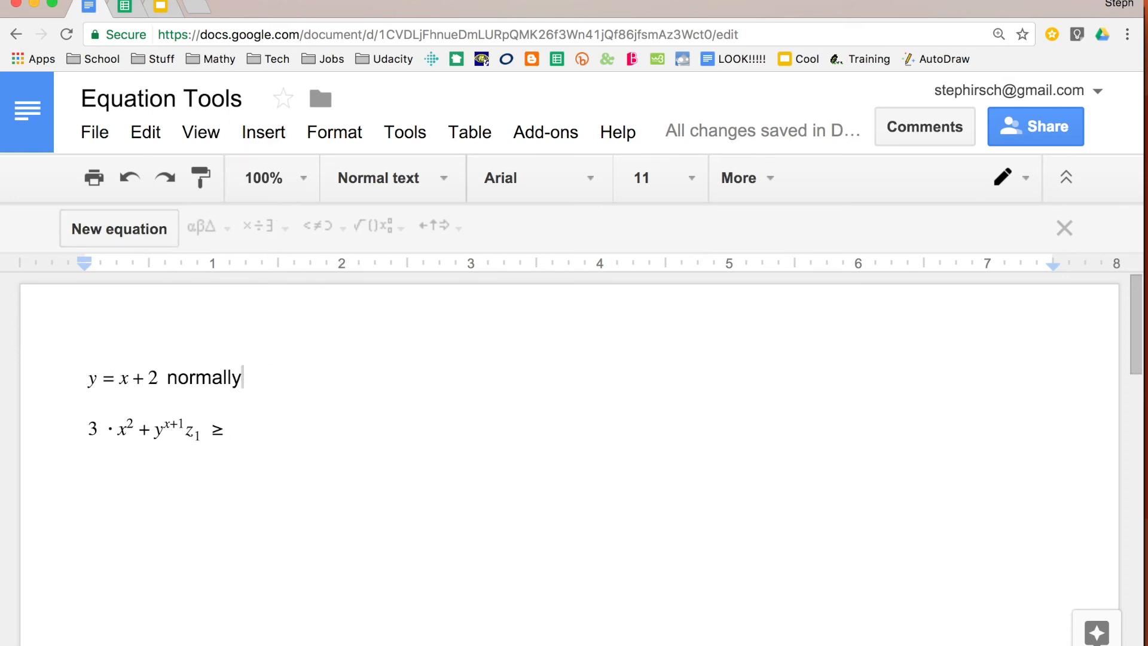
Hide the equation toolbar and display it again.
left_click(1062, 229)
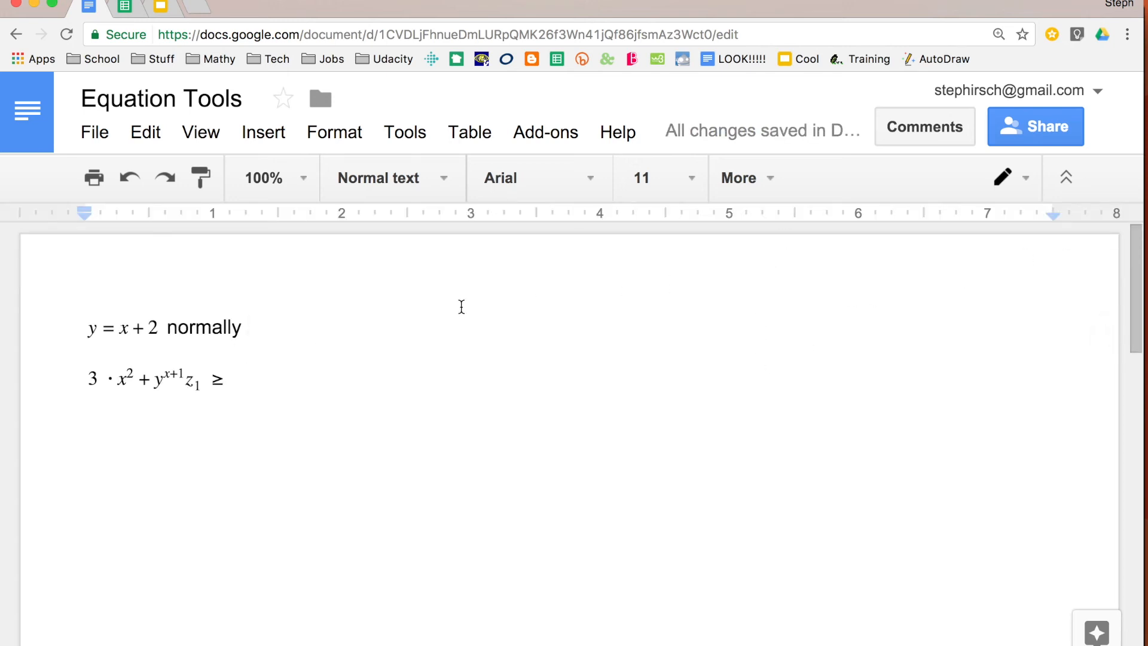
left_click(204, 133)
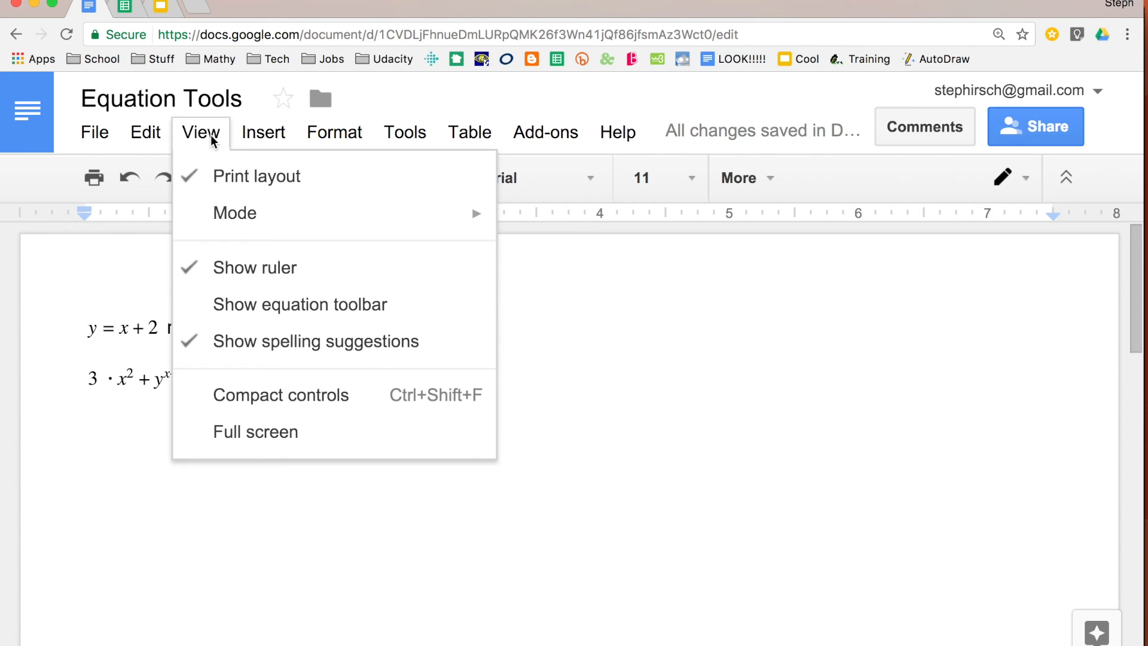
left_click(240, 308)
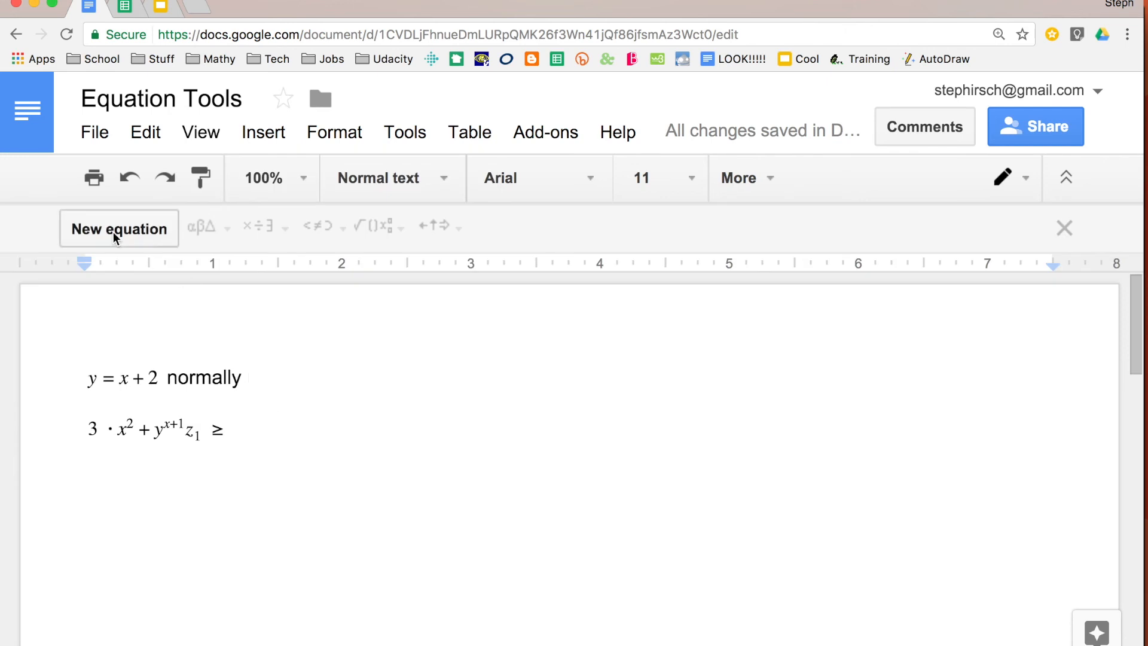